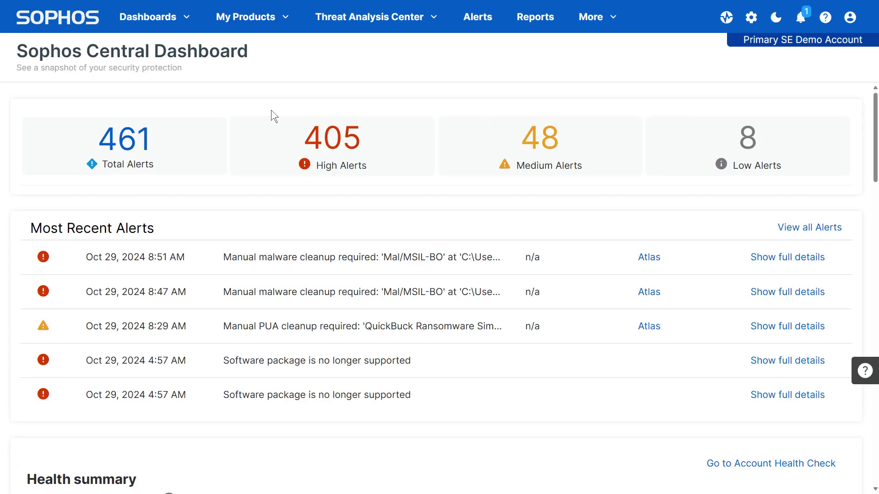
Open the MDR Dashboard from the My Products list.
{"action": "left_click", "coordinate": [278, 18]}
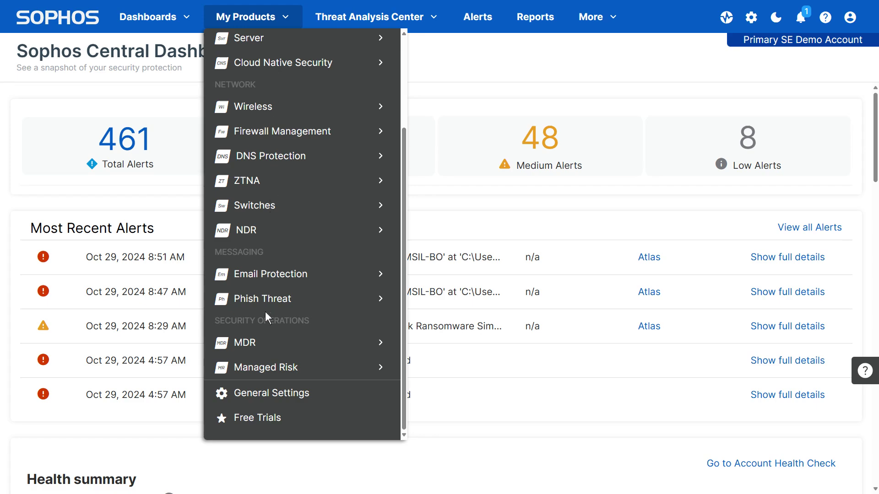
{"action": "left_click", "coordinate": [245, 343]}
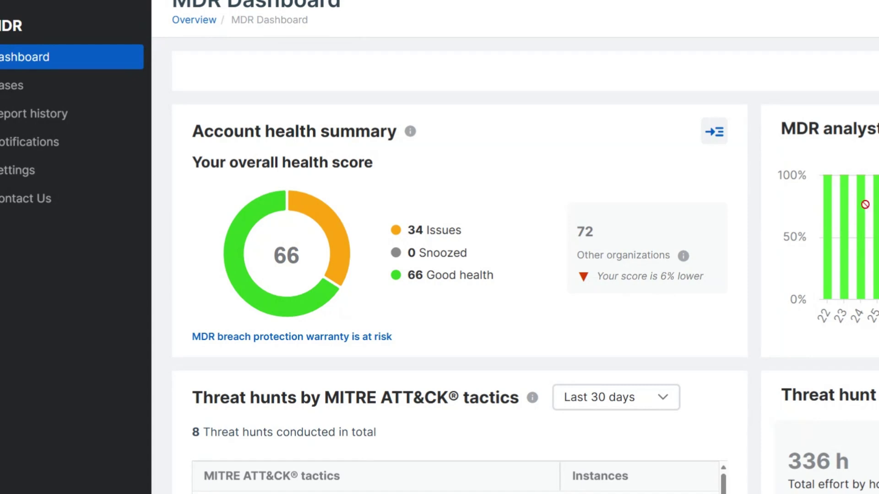
Open the full Account Health Check details from the MDR Dashboard's health widget.
{"action": "left_click", "coordinate": [716, 139]}
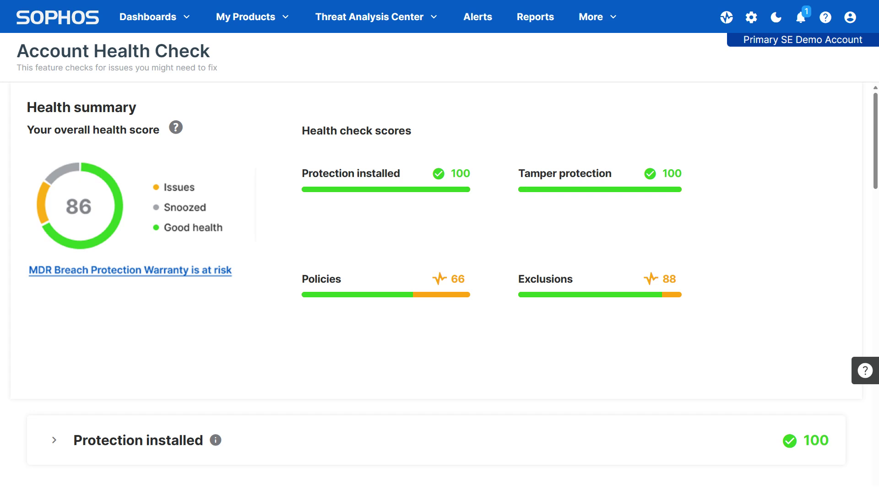
{"action": "scroll", "coordinate": [439, 247], "scroll_direction": "down", "scroll_amount": 2}
{"action": "scroll", "coordinate": [439, 247], "scroll_direction": "down", "scroll_amount": 4}
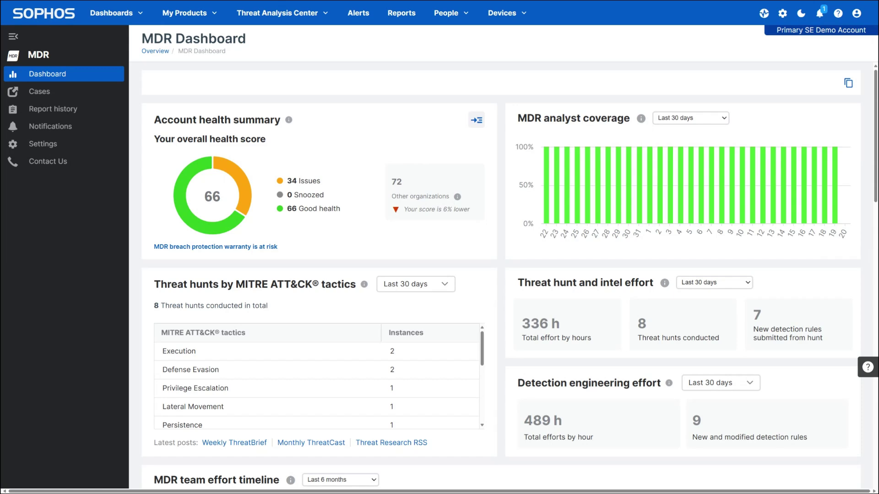
{"action": "scroll", "coordinate": [502, 268], "scroll_direction": "down", "scroll_amount": 2}
{"action": "scroll", "coordinate": [501, 268], "scroll_direction": "down", "scroll_amount": 1}
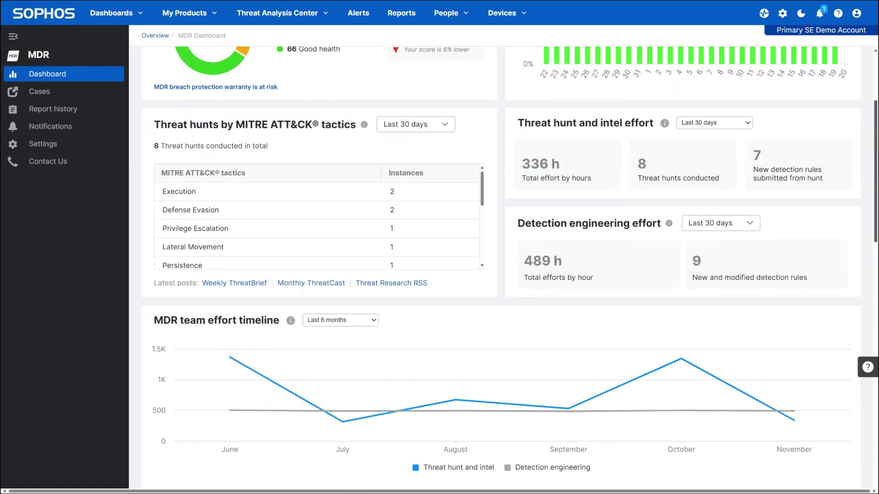
{"action": "scroll", "coordinate": [502, 269], "scroll_direction": "down", "scroll_amount": 1}
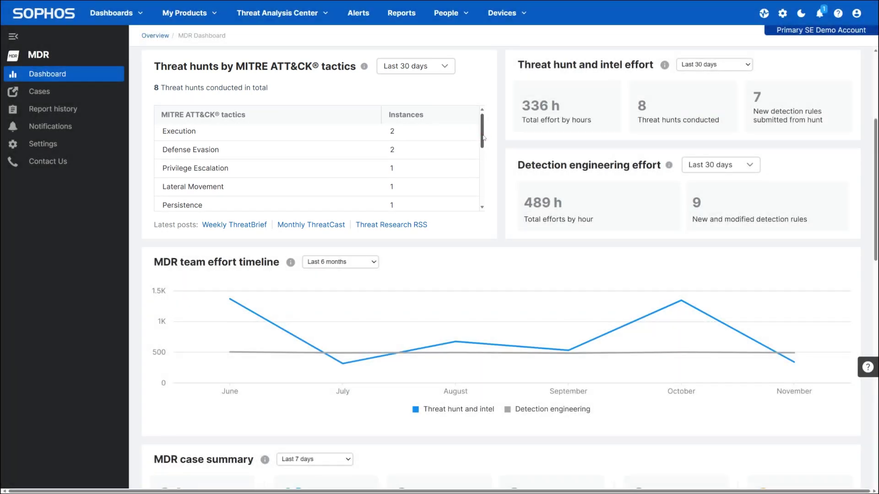
{"action": "left_click_drag", "start_coordinate": [483, 135], "coordinate": [487, 189]}
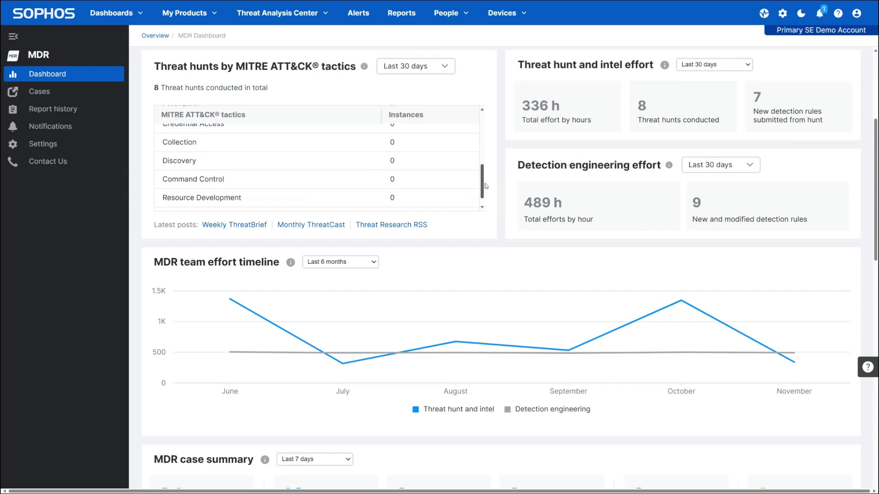
{"action": "left_click_drag", "start_coordinate": [486, 189], "coordinate": [492, 124]}
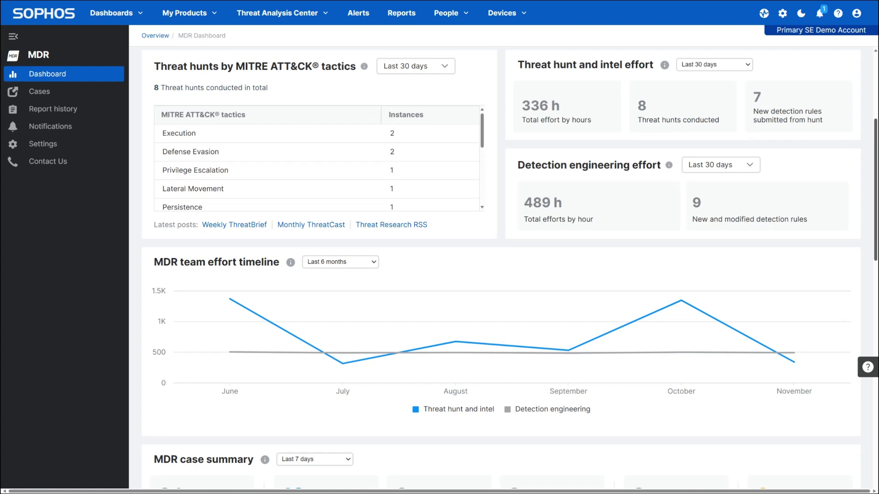
{"action": "scroll", "coordinate": [501, 268], "scroll_direction": "down", "scroll_amount": 2}
{"action": "scroll", "coordinate": [501, 267], "scroll_direction": "down", "scroll_amount": 3}
{"action": "scroll", "coordinate": [501, 268], "scroll_direction": "down", "scroll_amount": 2}
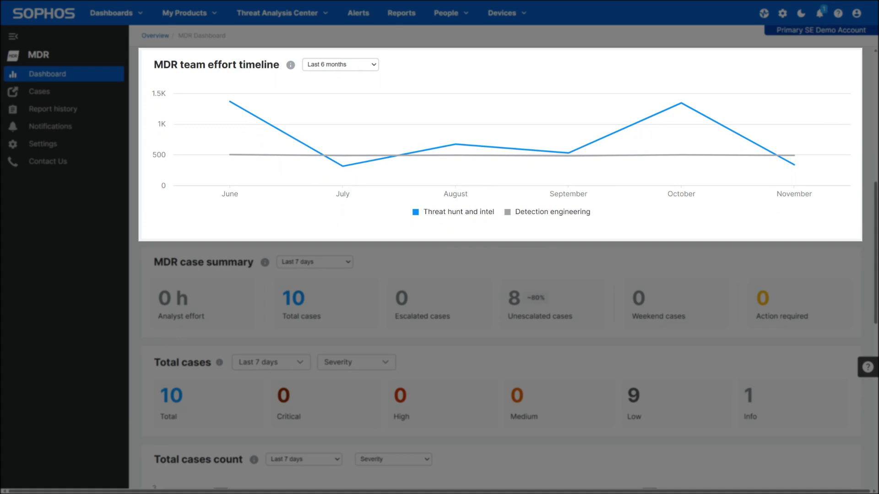
{"action": "scroll", "coordinate": [501, 269], "scroll_direction": "down", "scroll_amount": 3}
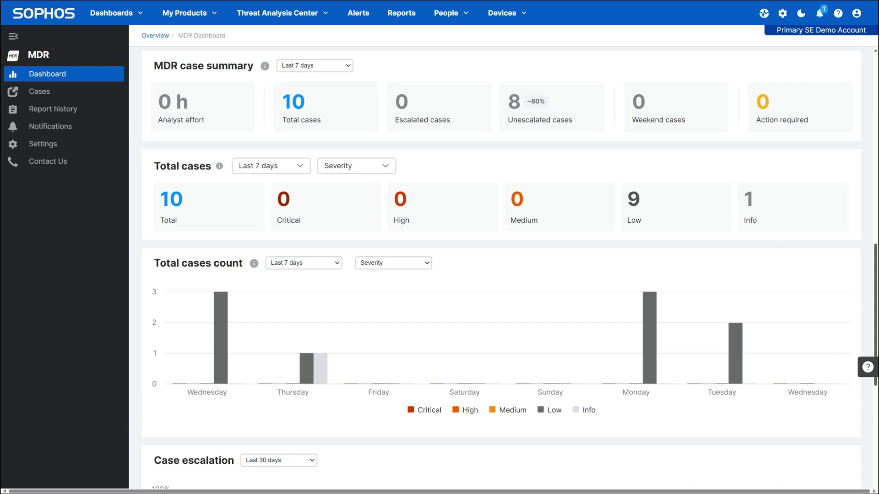
Switch the MDR case summary period from Last 7 days to Last 6 months.
{"action": "left_click", "coordinate": [339, 77]}
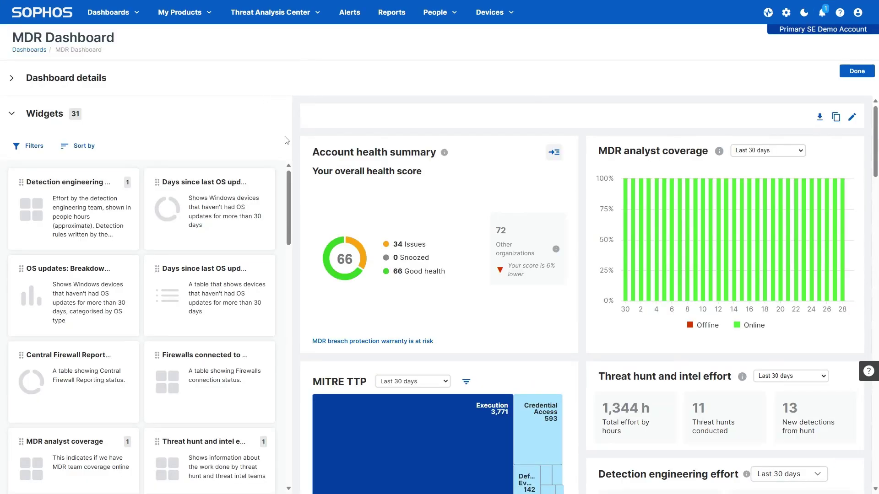
{"action": "mouse_move", "coordinate": [288, 180]}
{"action": "left_mouse_down"}
{"action": "mouse_move", "coordinate": [281, 298]}
{"action": "mouse_move", "coordinate": [291, 311]}
{"action": "mouse_move", "coordinate": [289, 186]}
{"action": "left_mouse_up"}
{"action": "mouse_move", "coordinate": [877, 153]}
{"action": "left_mouse_down"}
{"action": "mouse_move", "coordinate": [876, 257]}
{"action": "mouse_move", "coordinate": [876, 155]}
{"action": "left_mouse_up"}
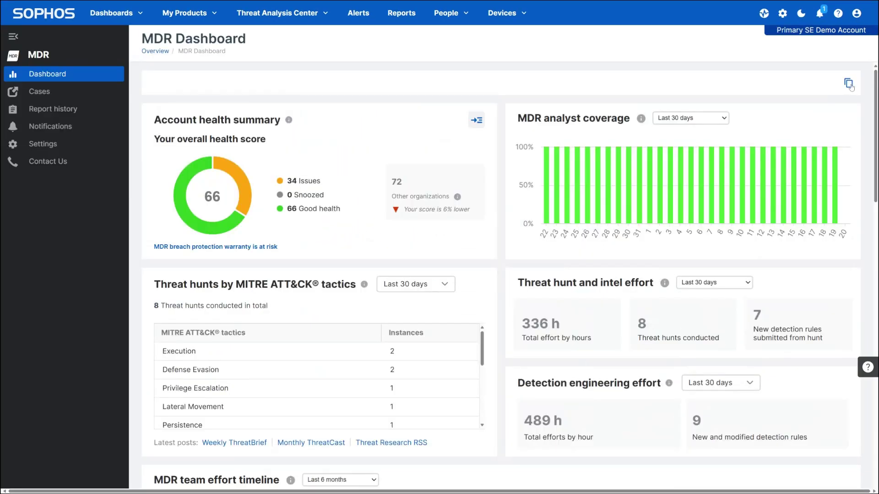
Clone the MDR Dashboard as 'MDR Dashboard - clone' and bring up the Sophos product list.
{"action": "left_click", "coordinate": [849, 83]}
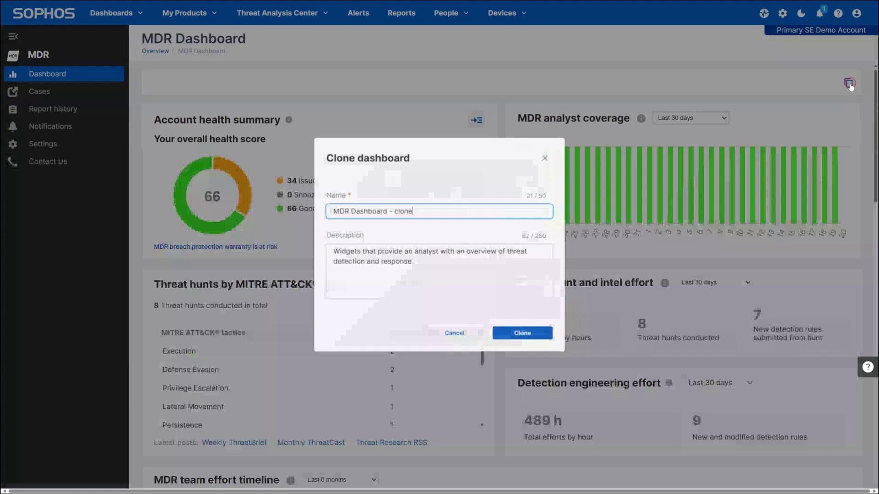
{"action": "left_click", "coordinate": [525, 335]}
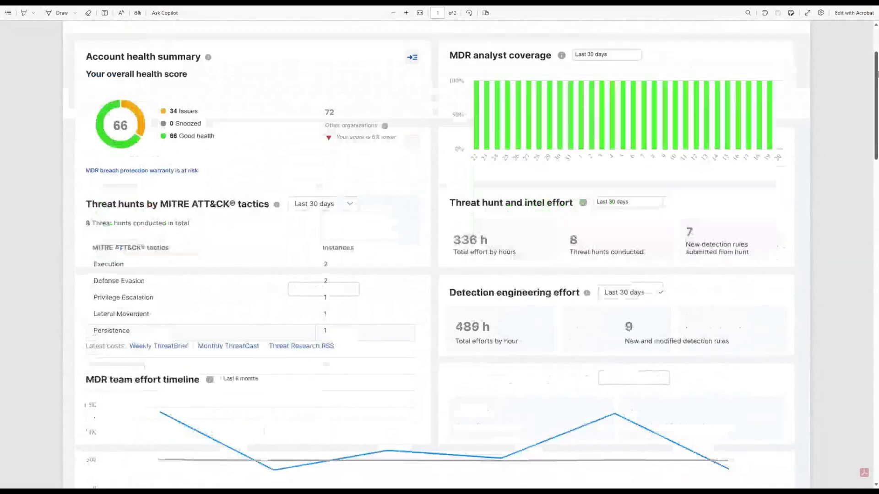
{"action": "scroll", "coordinate": [437, 254], "scroll_direction": "up", "scroll_amount": 15}
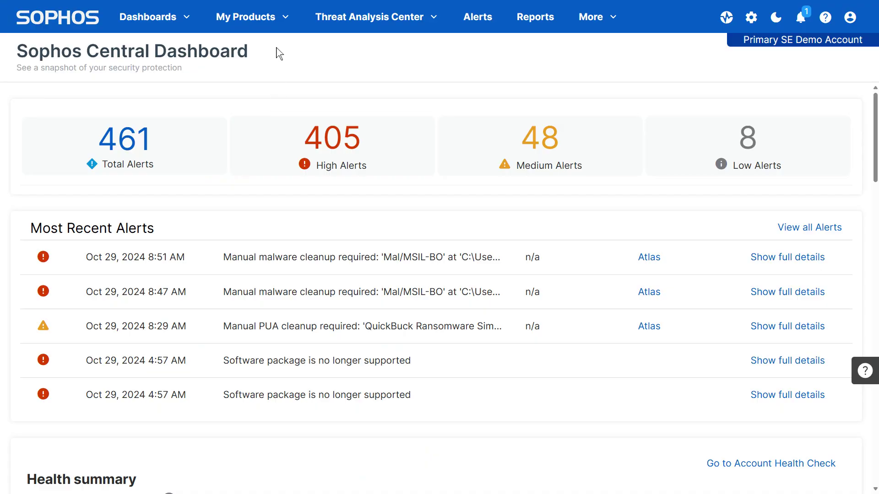
{"action": "left_click", "coordinate": [278, 16]}
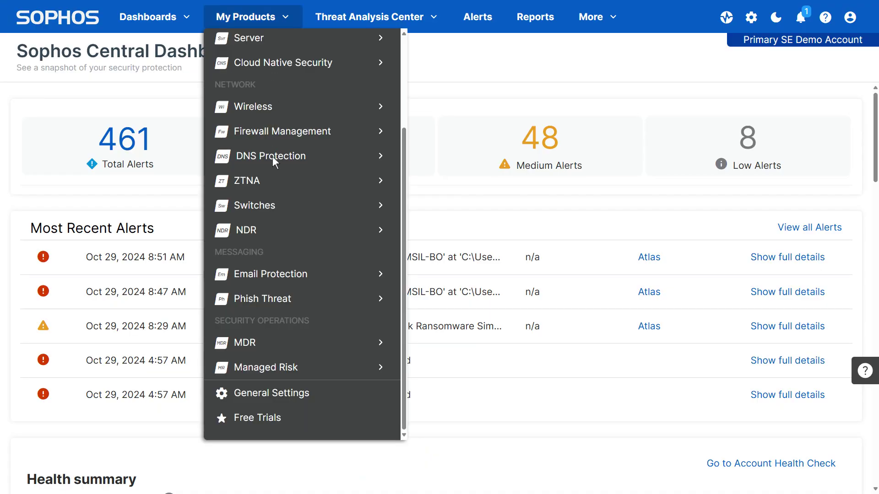